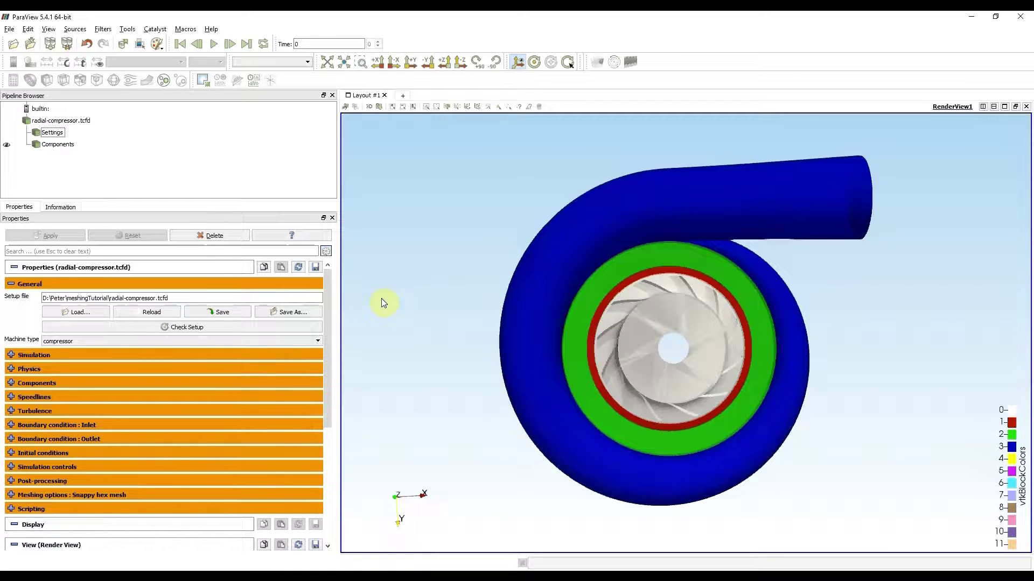
# - Show the background mesh wireframe of the first component in the compressor's component settings
pyautogui.moveTo(383, 303); pyautogui.dragTo(383, 308)
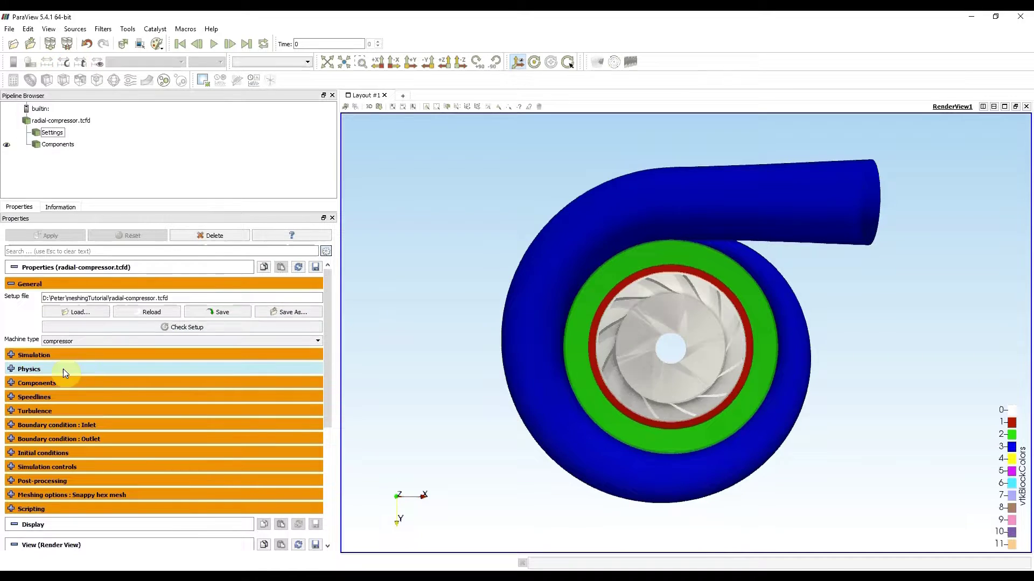
pyautogui.click(33, 383)
pyautogui.scroll(-5, 34, 425)
pyautogui.scroll(-7, 31, 429)
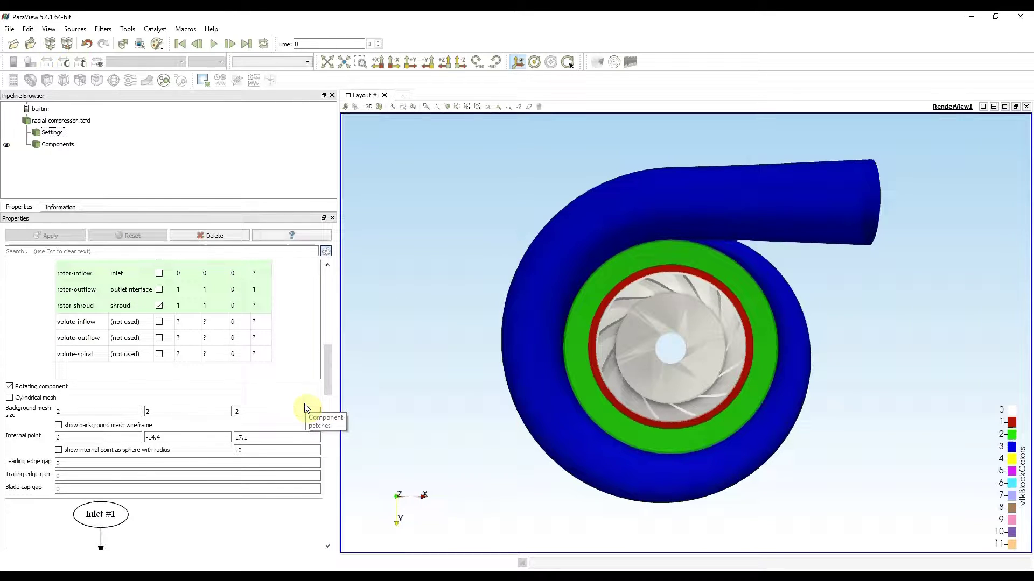
pyautogui.click(59, 425)
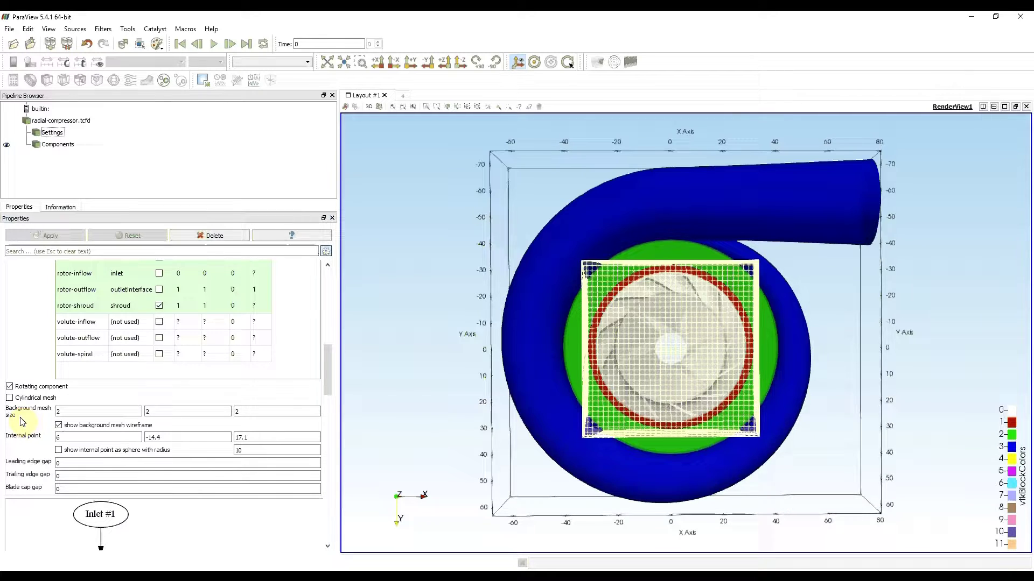
# - Add a TCFD manager, hide the source components and show the Component 1 mesh as Surface With Edges
pyautogui.click(614, 63)
pyautogui.click(8, 193)
pyautogui.click(292, 415)
pyautogui.click(289, 65)
pyautogui.click(291, 113)
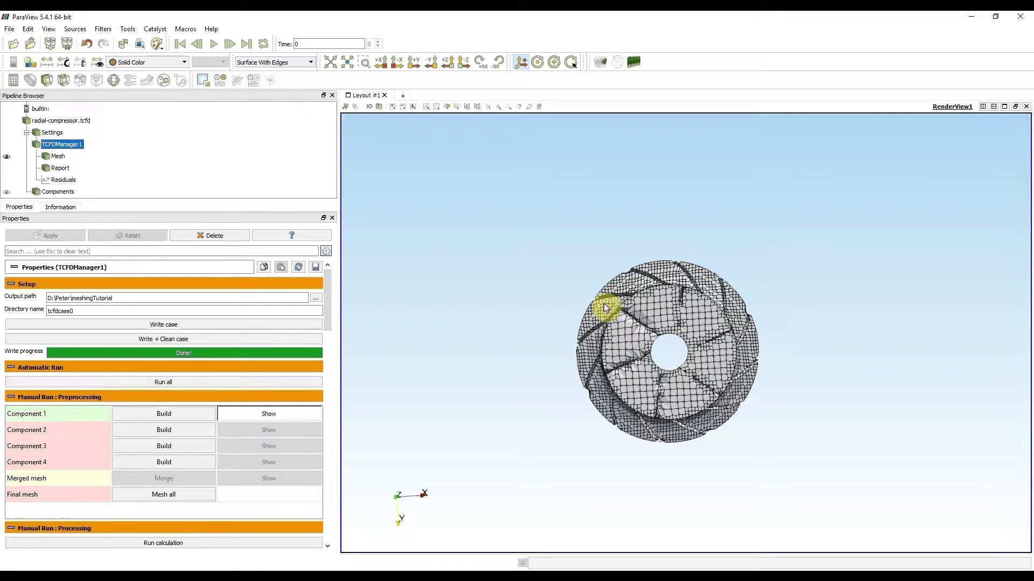
pyautogui.scroll(3, 670, 362)
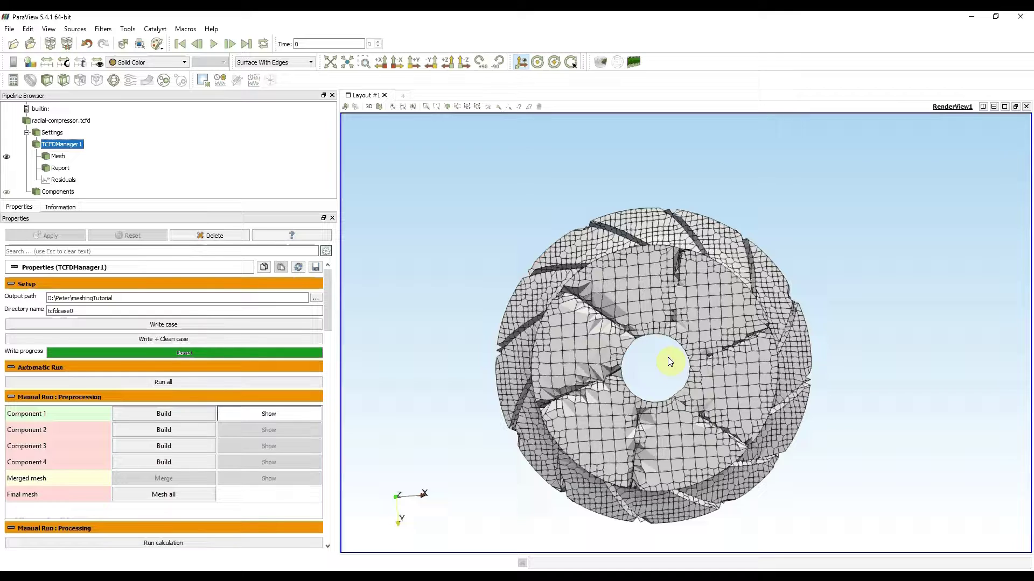
# - Set the first component's background mesh size to 0.8, 0.8, 0.8 in radial-compressor.tcfd and apply it
pyautogui.click(68, 121)
pyautogui.scroll(-6, 32, 428)
pyautogui.scroll(-5, 29, 429)
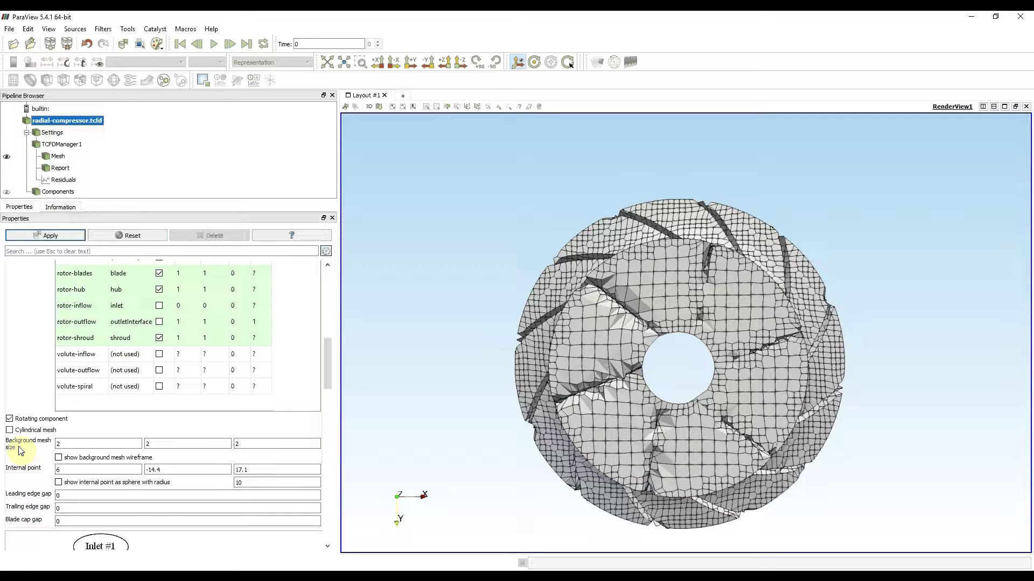
pyautogui.click(72, 444)
pyautogui.moveTo(72, 444); pyautogui.dragTo(44, 447)
pyautogui.write('0.8')
pyautogui.doubleClick(169, 443)
pyautogui.write('0.8')
pyautogui.doubleClick(237, 443)
pyautogui.write('0.8')
pyautogui.moveTo(176, 440)
pyautogui.click(46, 237)
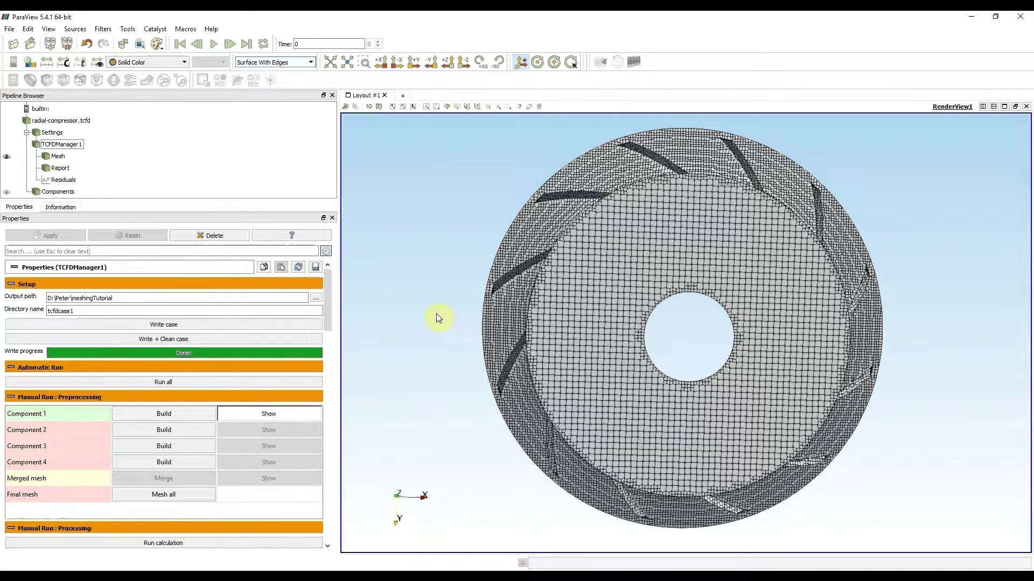
# - Turn the Component 1 mesh to its blade side and display it as a plain Surface
pyautogui.moveTo(429, 318); pyautogui.dragTo(592, 331)
pyautogui.moveTo(490, 325); pyautogui.dragTo(574, 340)
pyautogui.click(265, 63)
pyautogui.click(265, 99)
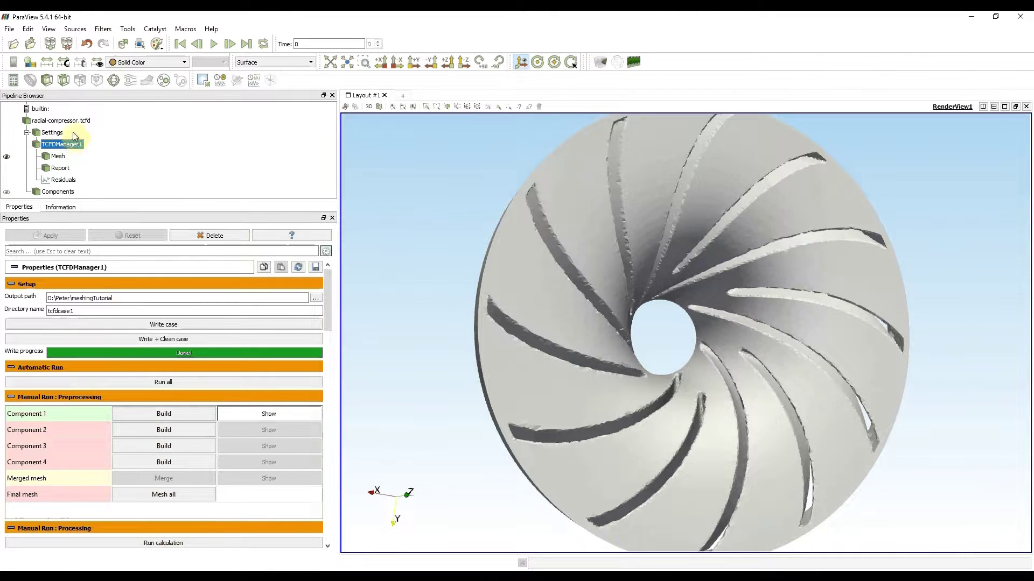
# - Examine the impeller component's patch refinement settings in radial-compressor.tcfd
pyautogui.click(70, 121)
pyautogui.scroll(-3, 38, 498)
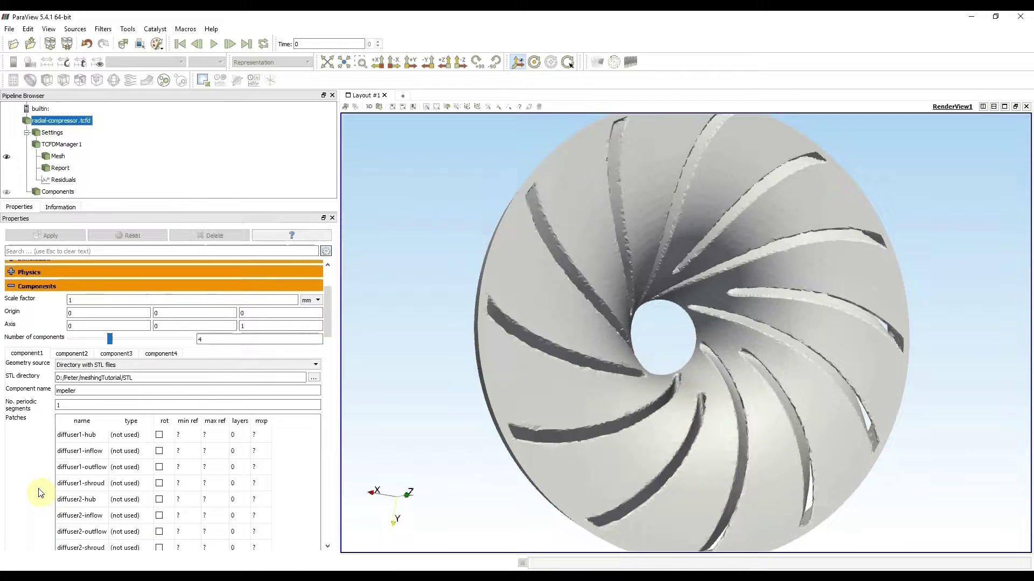
pyautogui.scroll(-1, 41, 487)
pyautogui.scroll(-2, 40, 487)
pyautogui.scroll(-1, 41, 488)
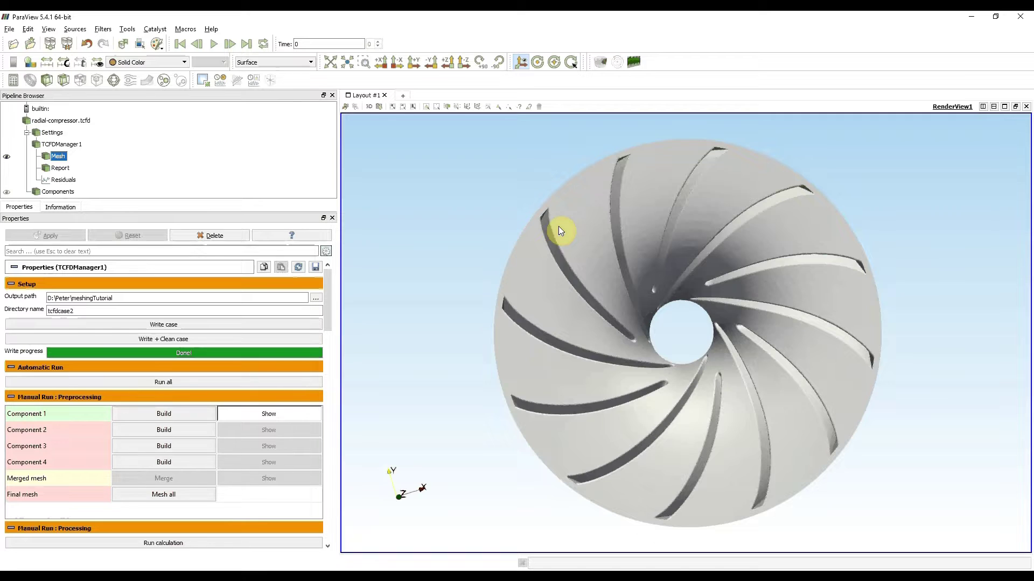
# - Display the tcfdcase2 impeller mesh as Surface With Edges and inspect its cells around the blades and on the opposite side
pyautogui.moveTo(531, 288); pyautogui.dragTo(745, 293)
pyautogui.moveTo(763, 236); pyautogui.dragTo(765, 315, button='right')
pyautogui.moveTo(620, 480); pyautogui.dragTo(808, 383)
pyautogui.moveTo(634, 502); pyautogui.dragTo(644, 386)
pyautogui.click(297, 63)
pyautogui.click(296, 114)
pyautogui.scroll(2, 494, 253)
pyautogui.scroll(4, 499, 271)
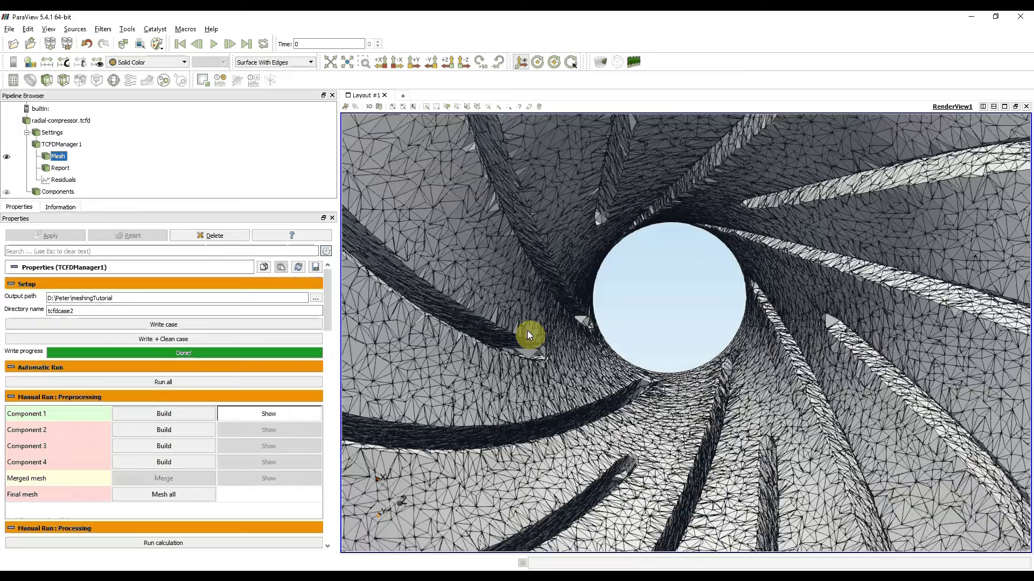
pyautogui.moveTo(528, 335); pyautogui.dragTo(643, 349)
pyautogui.scroll(-6, 641, 377)
pyautogui.moveTo(630, 308); pyautogui.dragTo(805, 340)
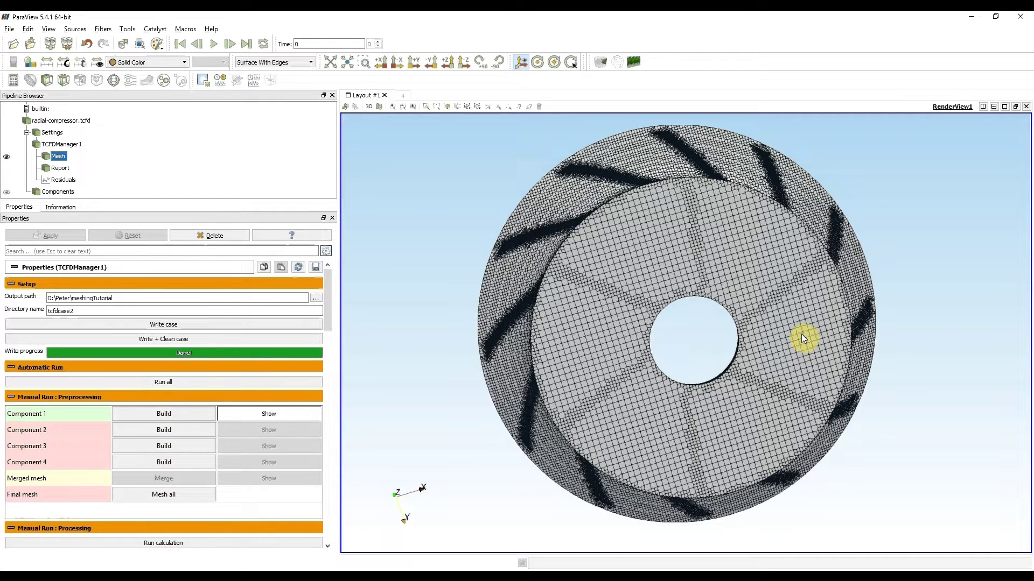